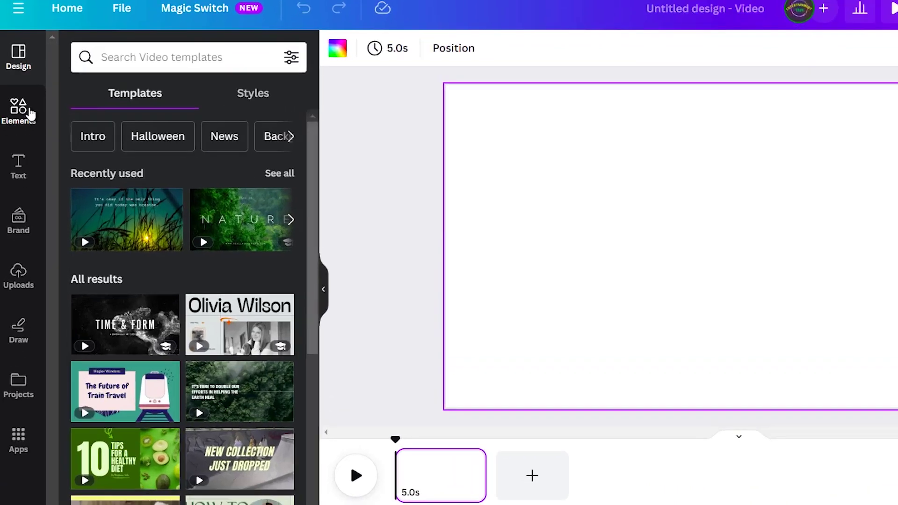
- Show the Elements library in the left panel
left_click(20, 141)
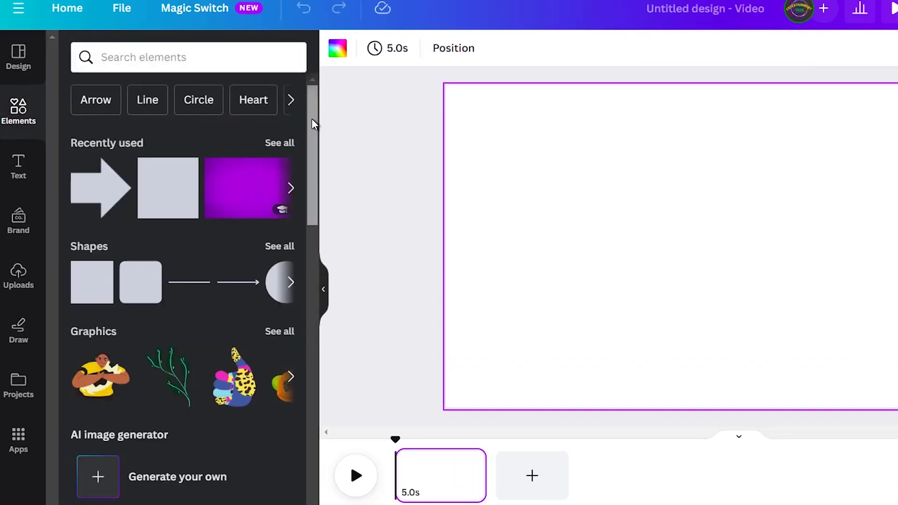
left_click_drag(313, 123, 314, 310)
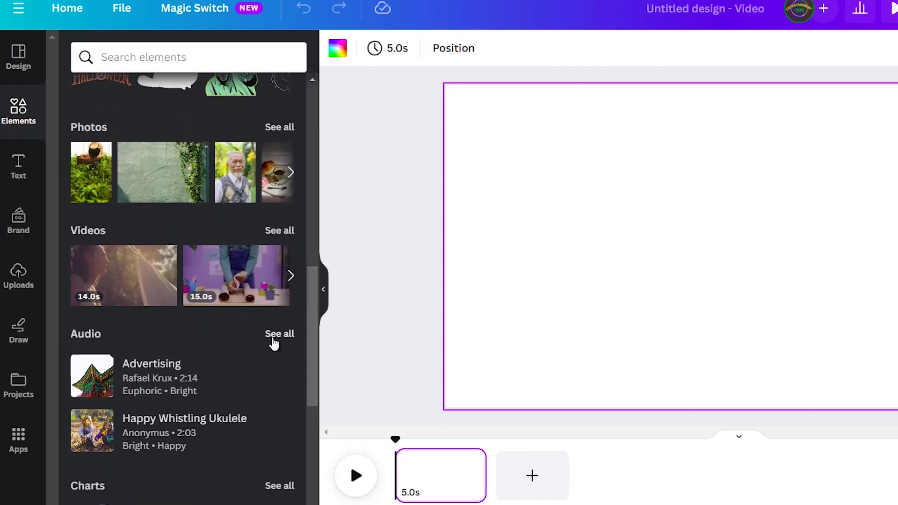
- Add a stock audio track, then choose the Future - Life Is Good file from Uploads
left_click(274, 340)
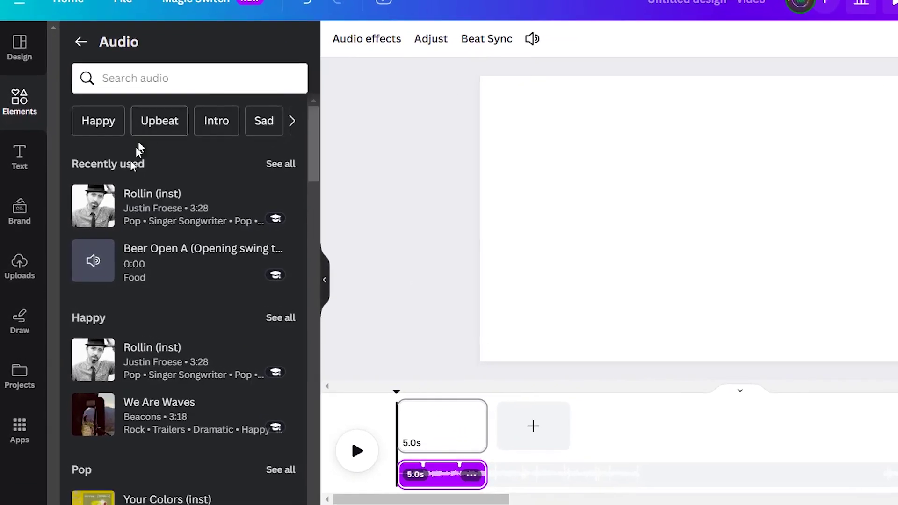
left_click(19, 267)
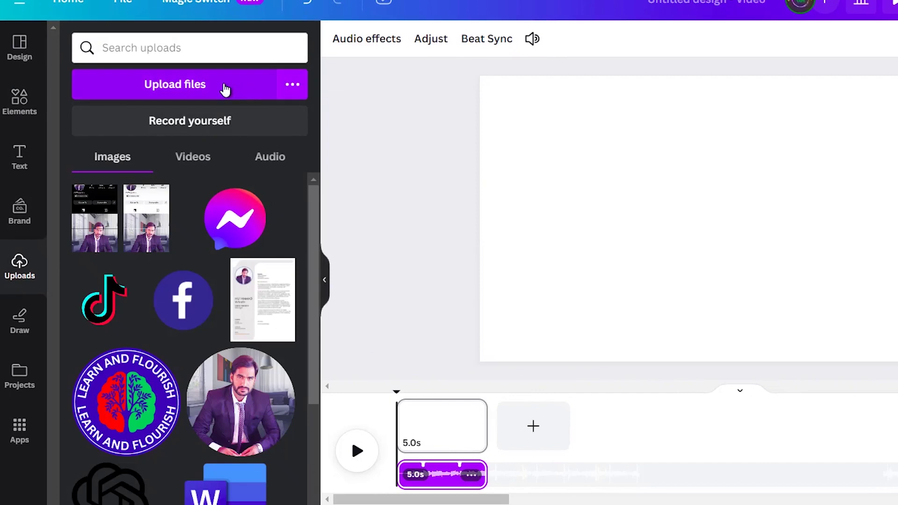
left_click(224, 88)
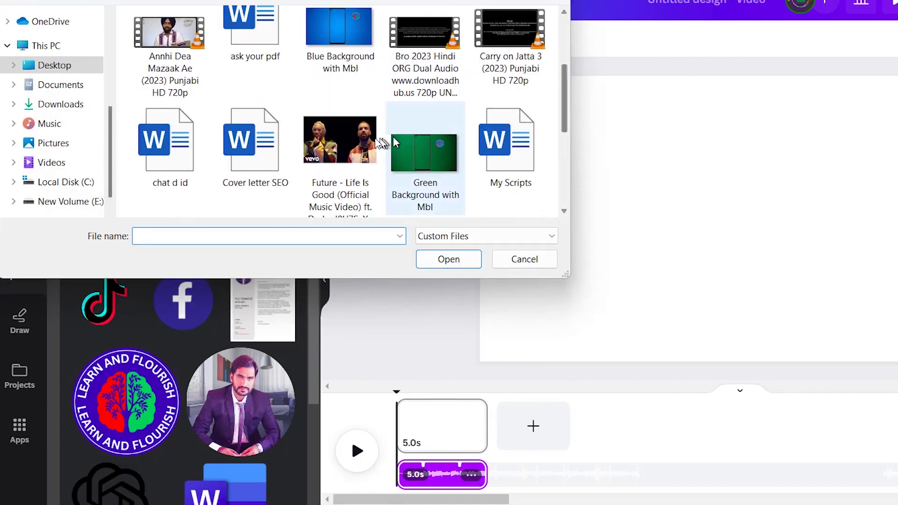
left_click(340, 139)
- Finish uploading Future - Life Is Good and place it as a second audio track
left_click(449, 259)
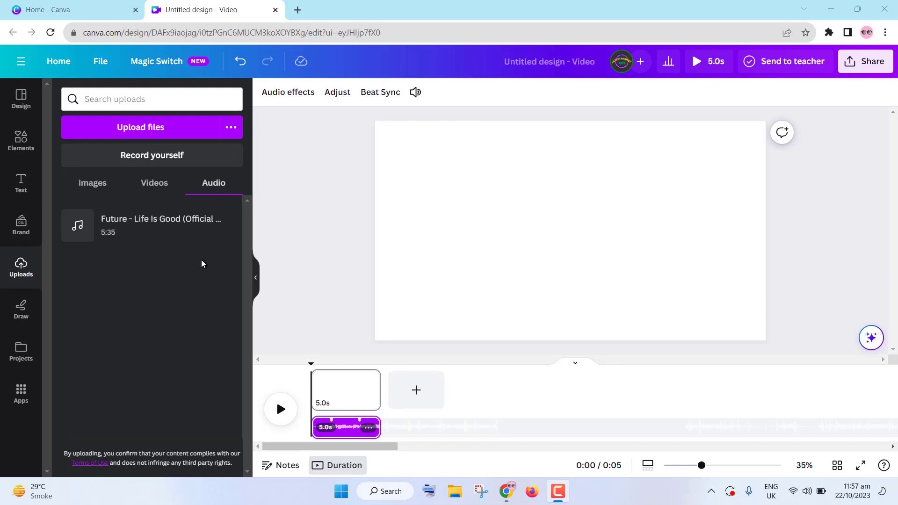
left_click(140, 225)
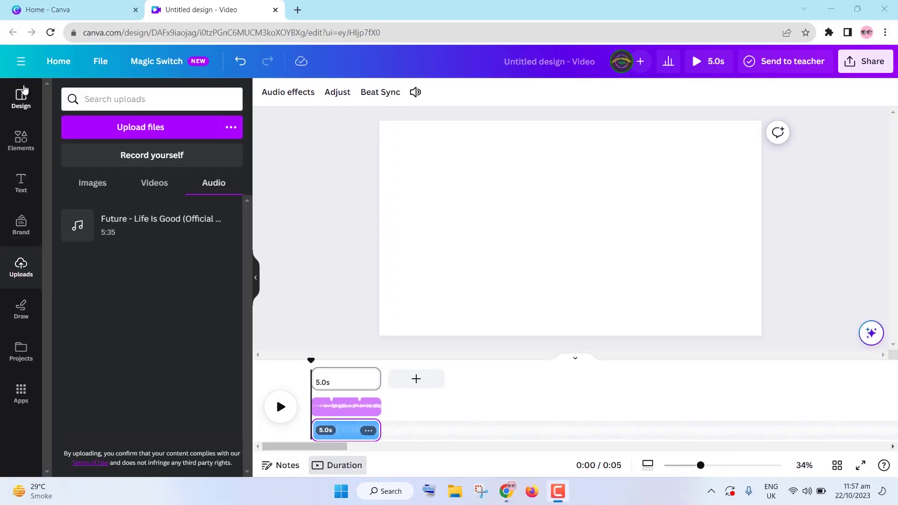
left_click(21, 98)
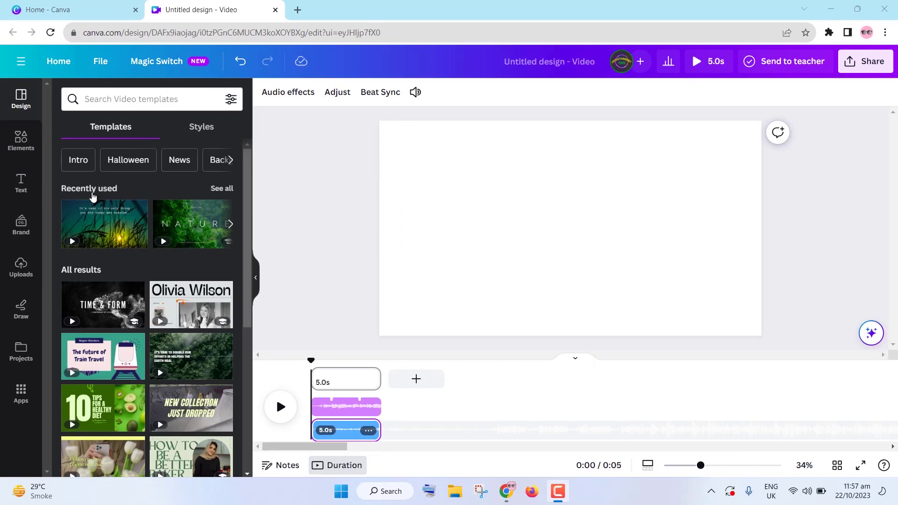
left_click(21, 267)
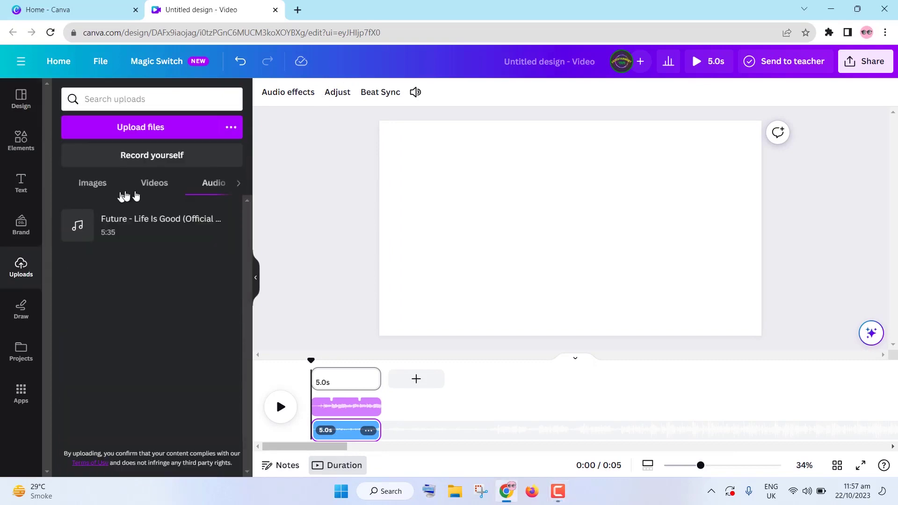